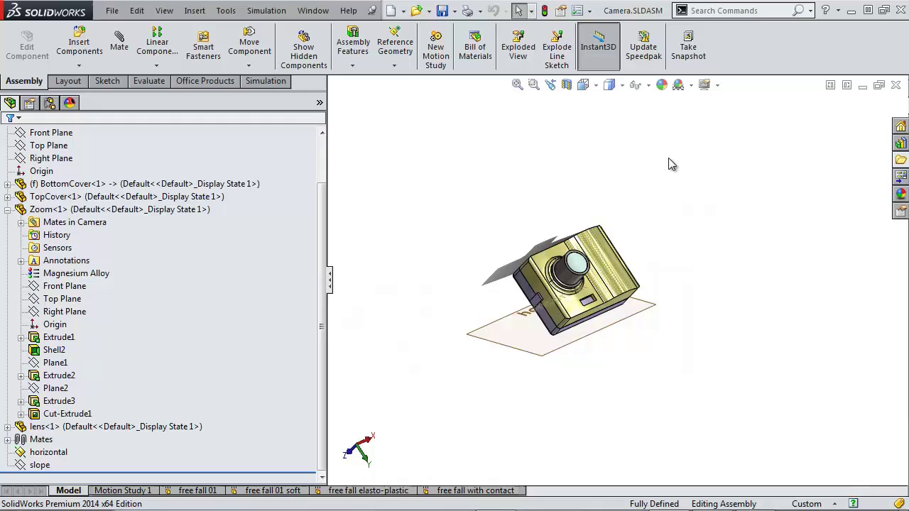
Orbit the camera model to show its lens and top, then open the free fall 01 study.
{"action": "scroll", "coordinate": [561, 277], "scroll_direction": "down", "scroll_amount": 3}
{"action": "middle_click_drag", "start_coordinate": [582, 262], "coordinate": [723, 302]}
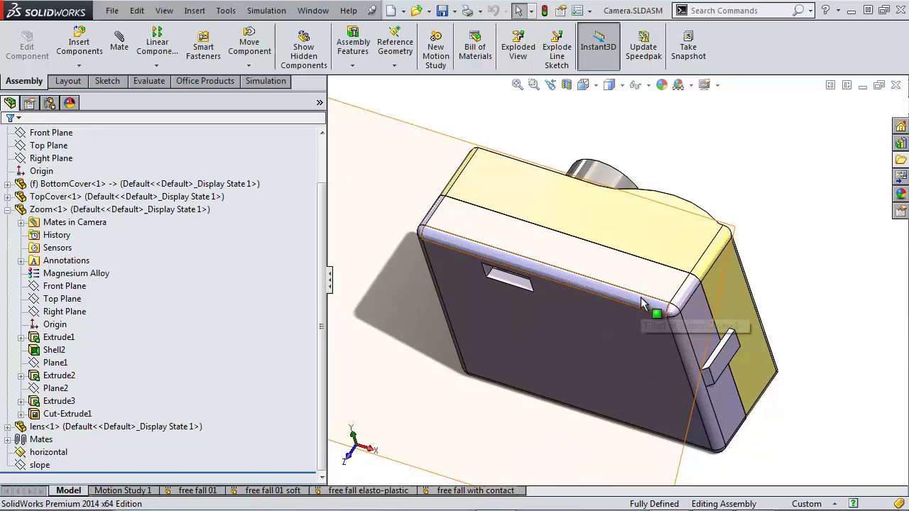
{"action": "middle_click_drag", "start_coordinate": [714, 138], "coordinate": [554, 383]}
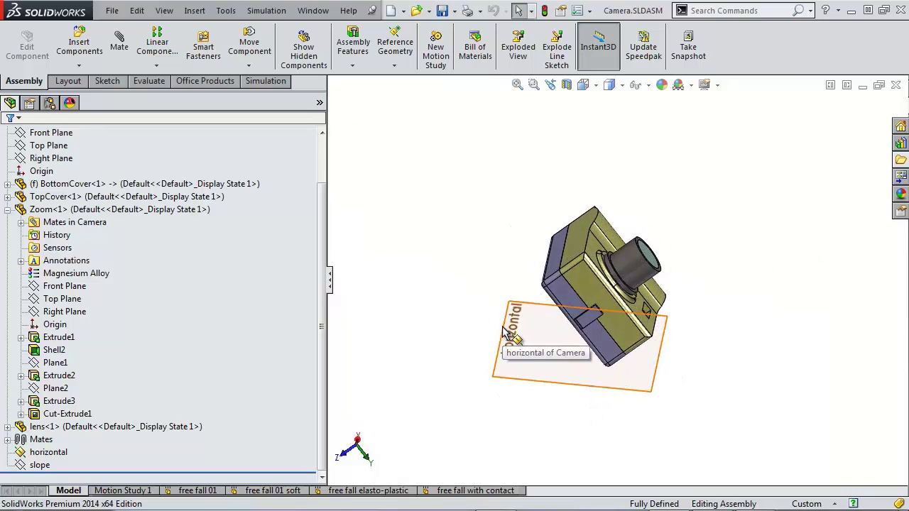
{"action": "left_click", "coordinate": [189, 490]}
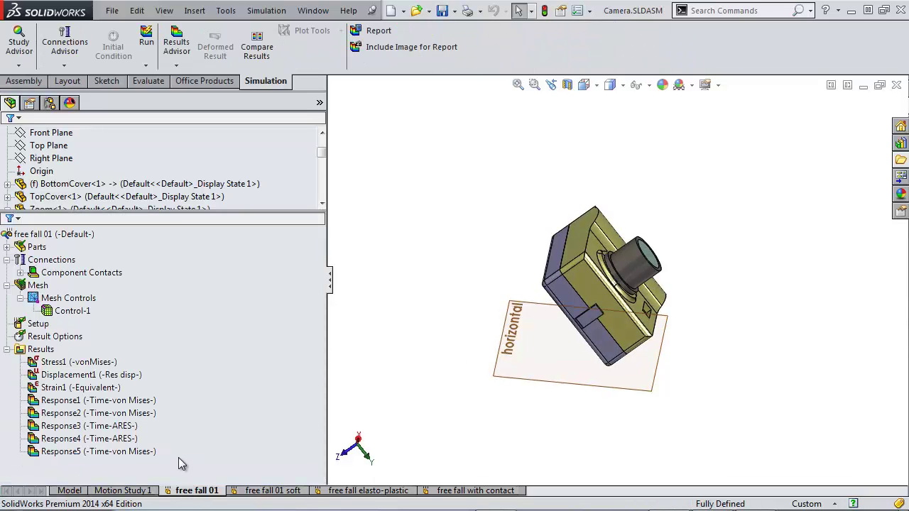
Expand the study's Parts folder and pick out BottomCover-1, TopCover-1 and lens-1.
{"action": "left_click", "coordinate": [170, 405]}
{"action": "left_click_drag", "start_coordinate": [170, 405], "coordinate": [73, 370]}
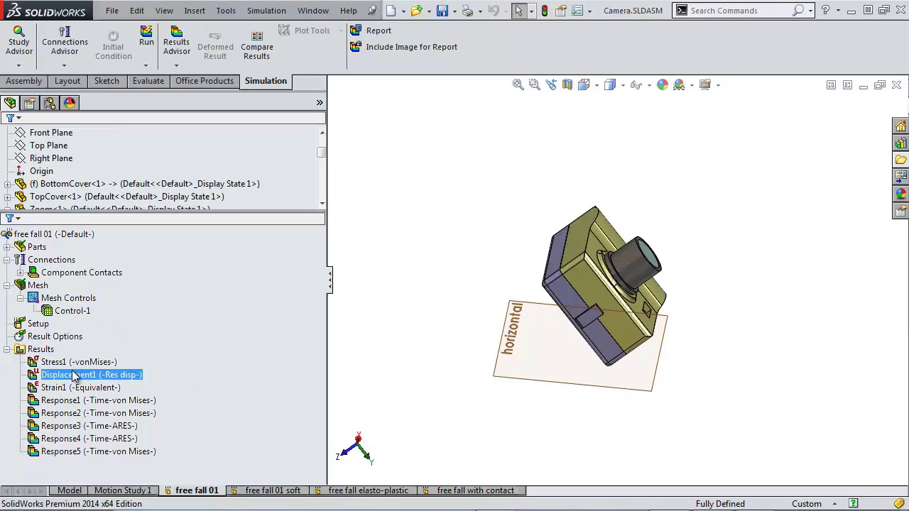
{"action": "left_click", "coordinate": [37, 246]}
{"action": "left_click", "coordinate": [7, 247]}
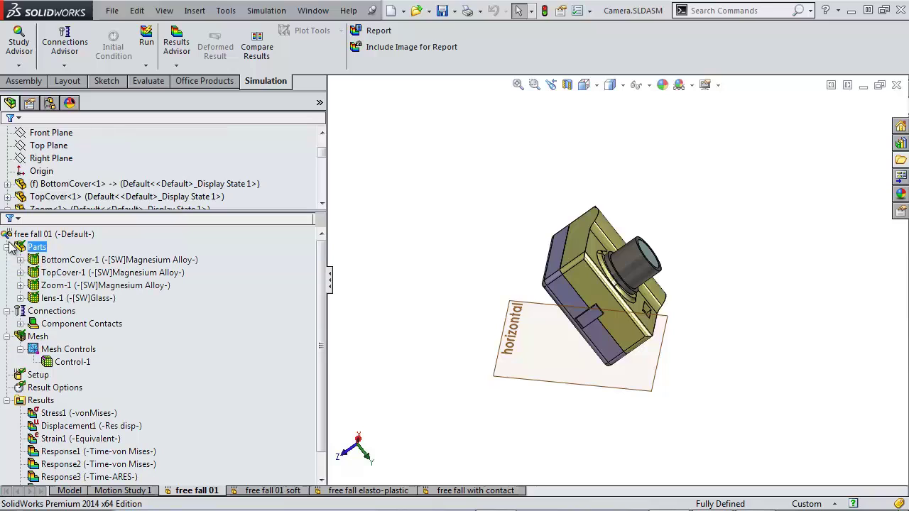
{"action": "left_click", "coordinate": [89, 260]}
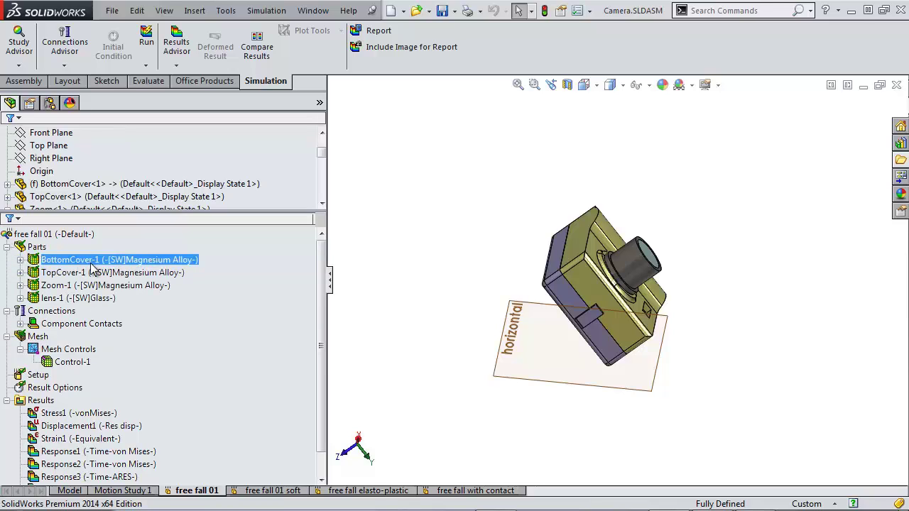
{"action": "left_click", "coordinate": [149, 277]}
{"action": "left_click", "coordinate": [142, 299]}
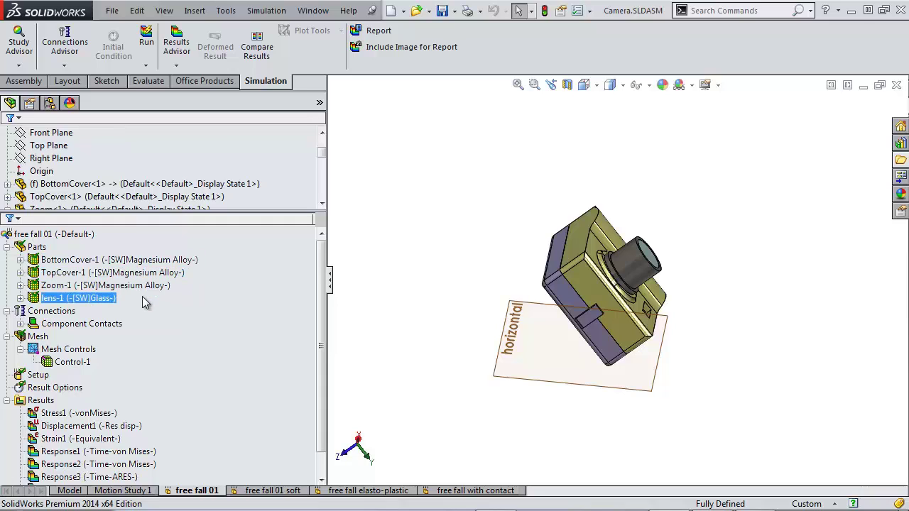
Expand Component Contacts and select the Global Contact (-Bonded-) definition.
{"action": "left_click", "coordinate": [64, 323]}
{"action": "left_click", "coordinate": [20, 324]}
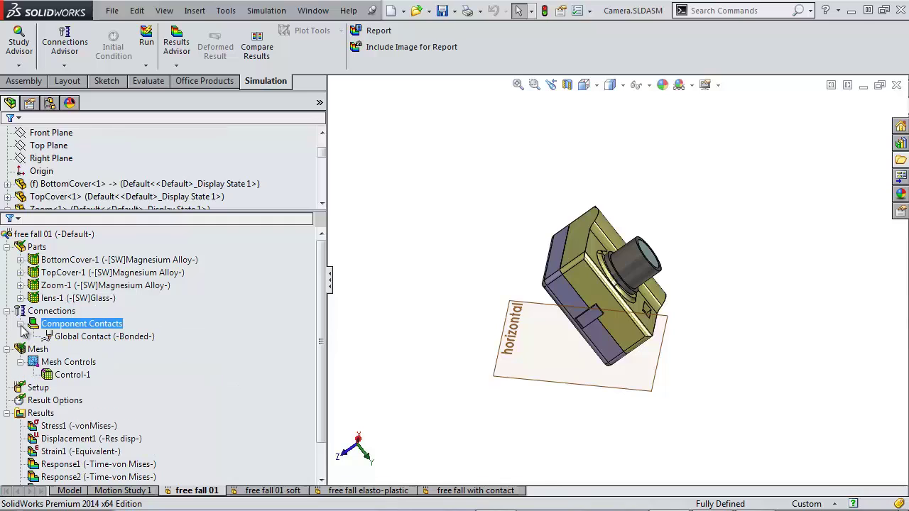
{"action": "left_click", "coordinate": [82, 338]}
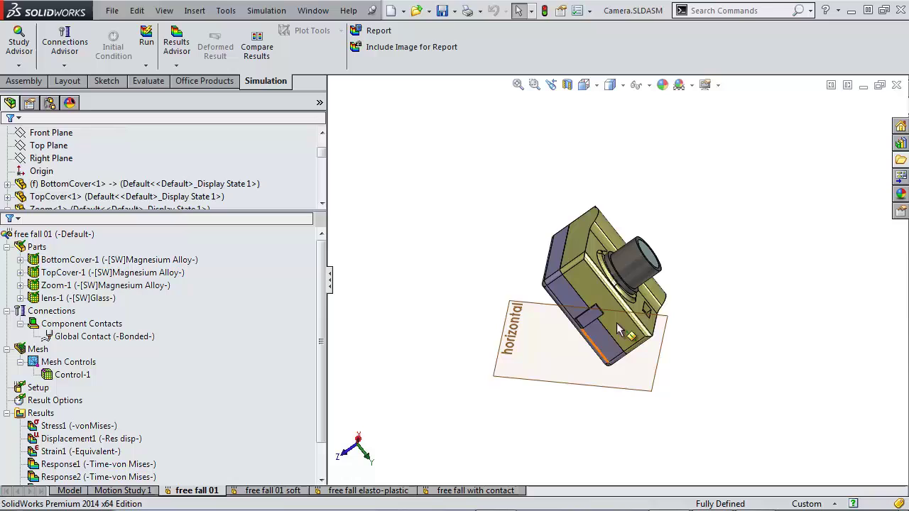
{"action": "left_click", "coordinate": [121, 325]}
{"action": "left_click", "coordinate": [71, 337]}
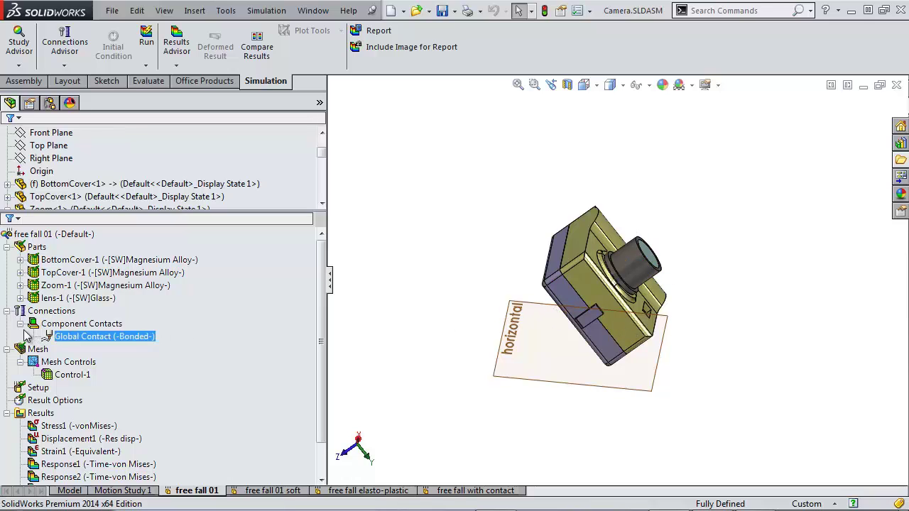
Highlight mesh control Control-1 and zoom in on the camera lens.
{"action": "left_click", "coordinate": [71, 375]}
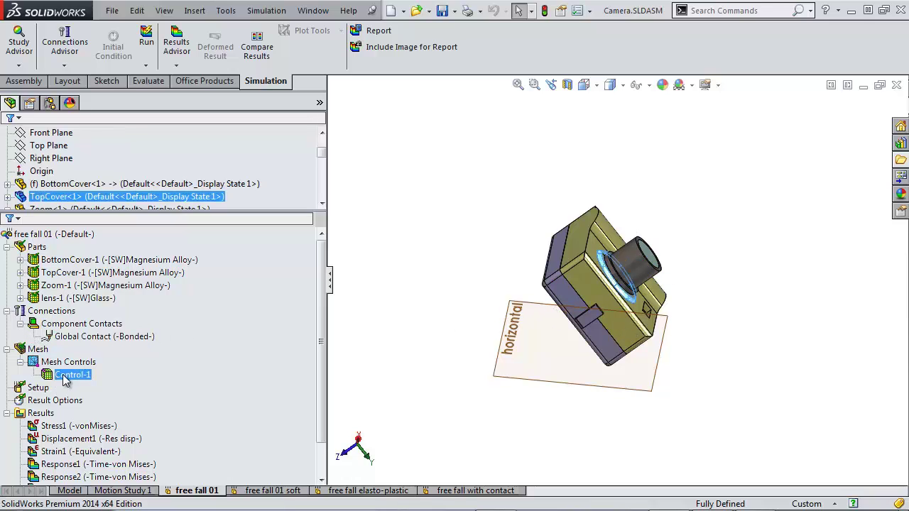
{"action": "middle_click_drag", "start_coordinate": [496, 251], "coordinate": [558, 291]}
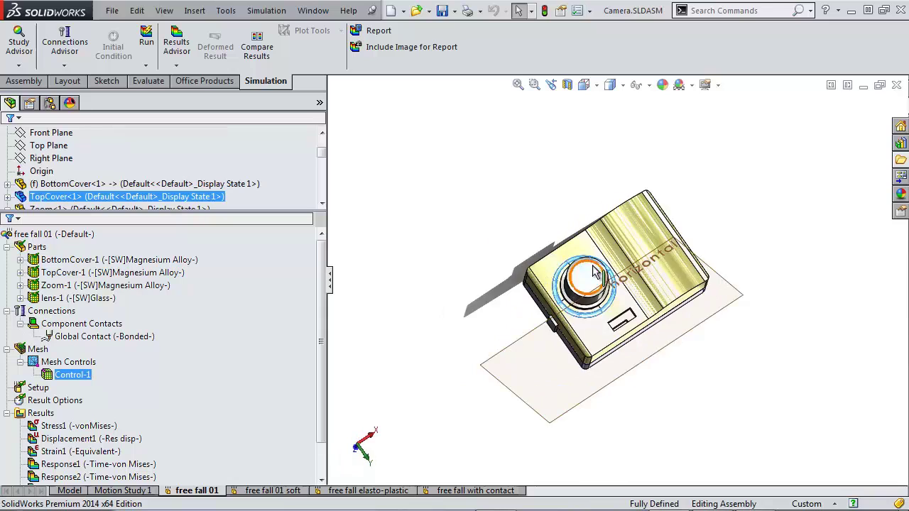
{"action": "scroll", "coordinate": [558, 292], "scroll_direction": "down", "scroll_amount": 5}
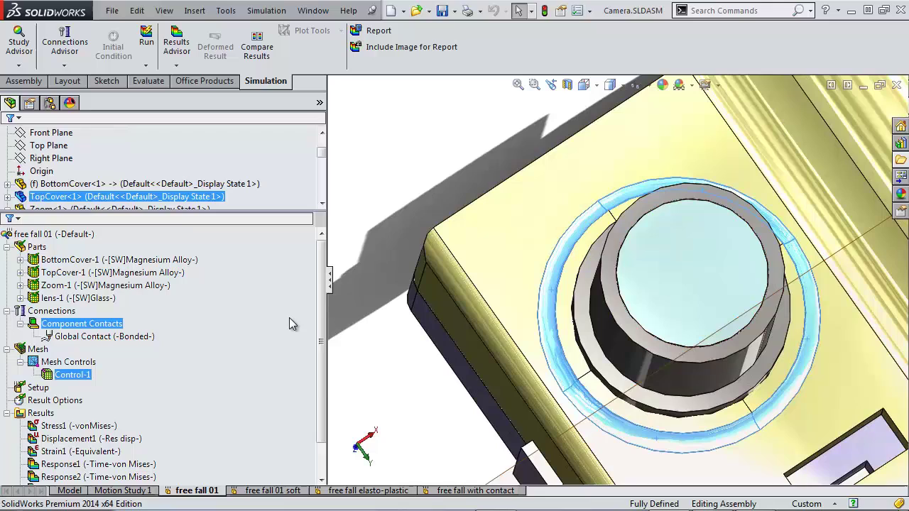
{"action": "scroll", "coordinate": [323, 293], "scroll_direction": "down", "scroll_amount": 1}
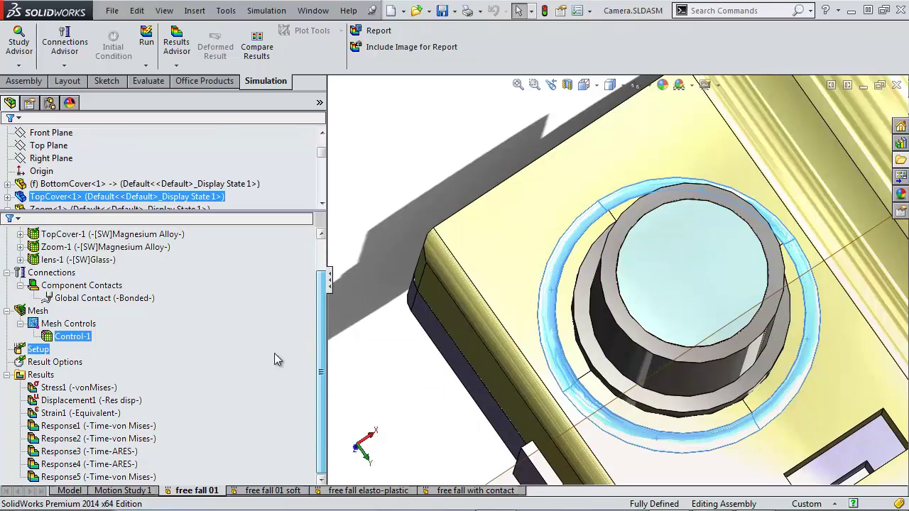
{"action": "right_click", "coordinate": [44, 351]}
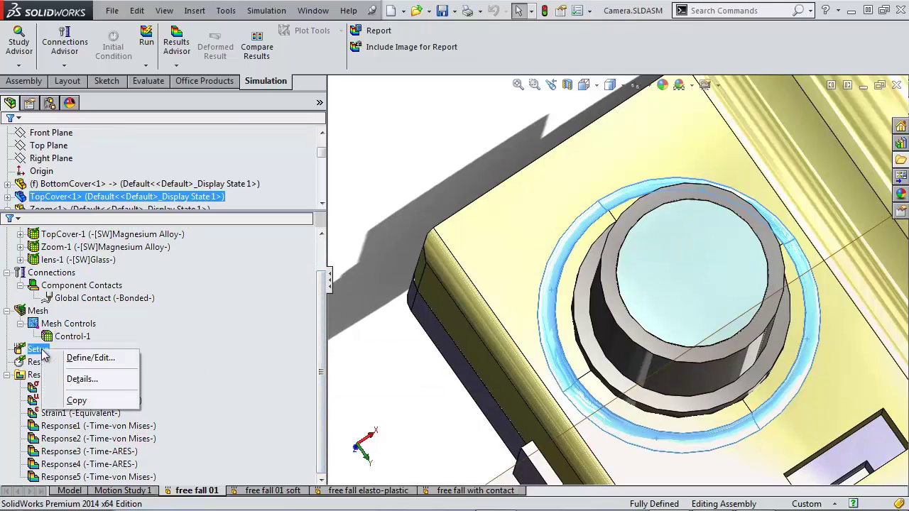
{"action": "left_click", "coordinate": [79, 358]}
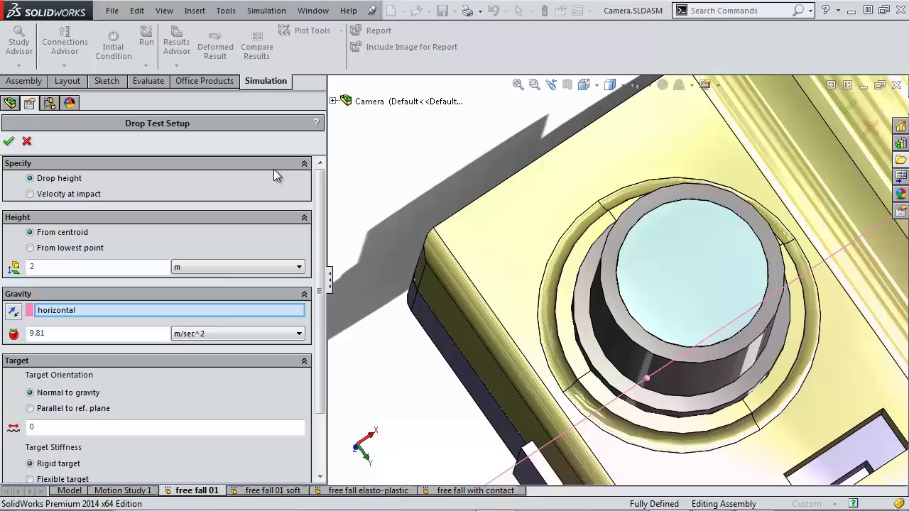
{"action": "scroll", "coordinate": [533, 280], "scroll_direction": "up", "scroll_amount": 10}
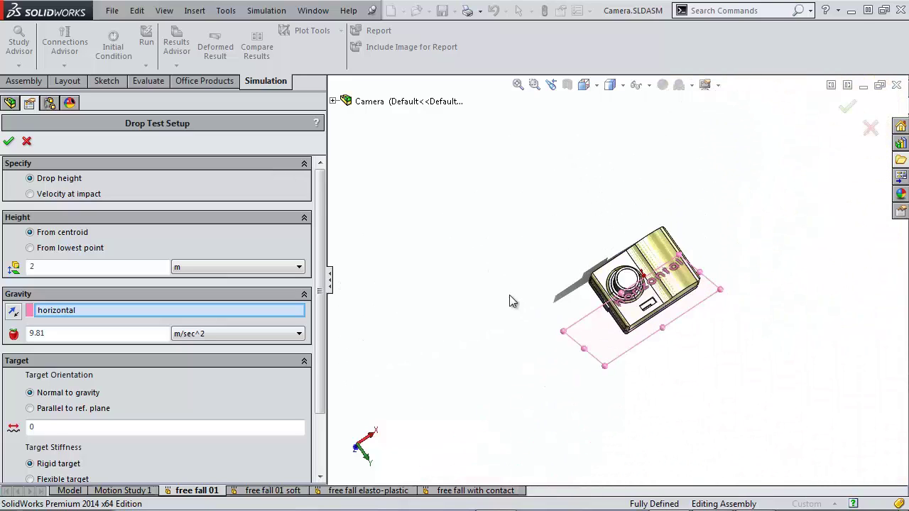
{"action": "middle_click_drag", "start_coordinate": [558, 340], "coordinate": [519, 282]}
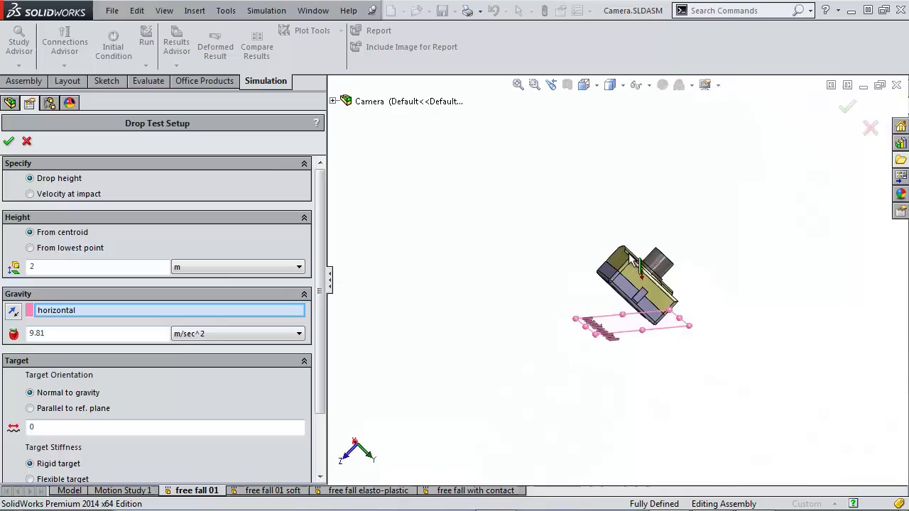
{"action": "scroll", "coordinate": [636, 330], "scroll_direction": "down", "scroll_amount": 5}
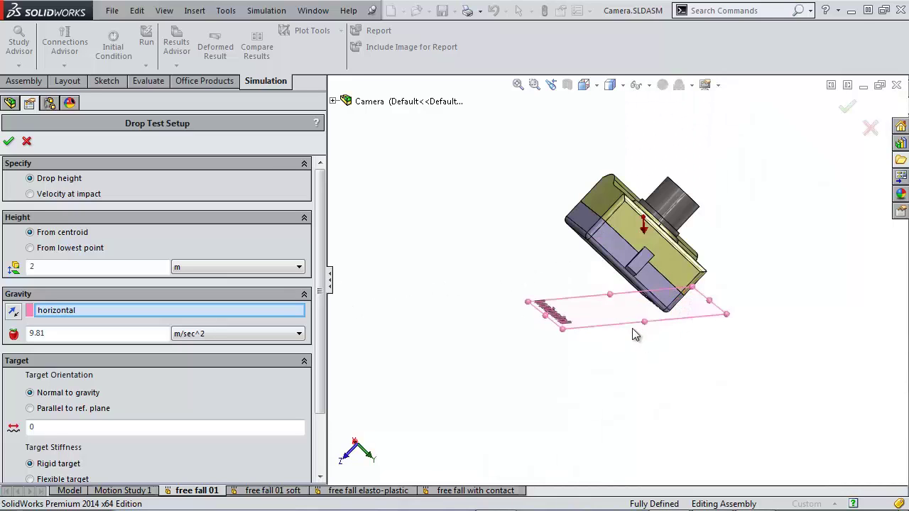
{"action": "middle_click_drag", "start_coordinate": [619, 321], "coordinate": [579, 309]}
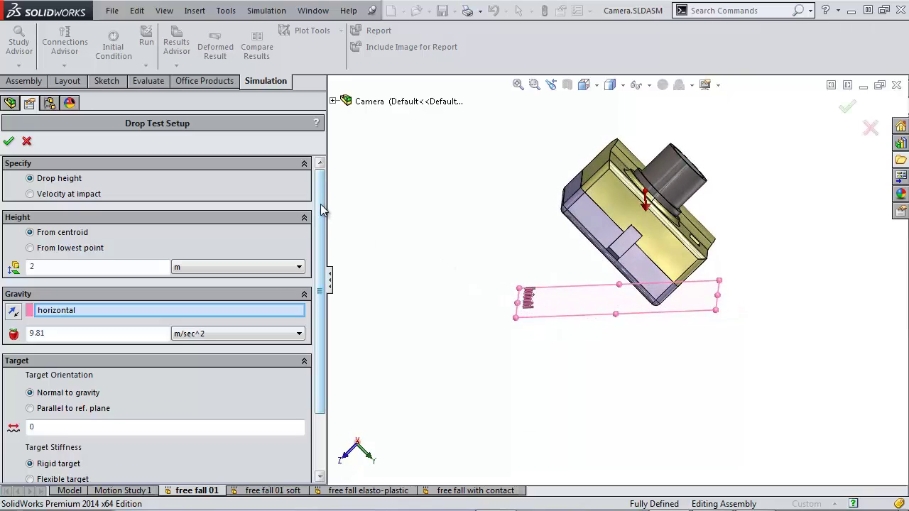
{"action": "left_click_drag", "start_coordinate": [321, 210], "coordinate": [324, 237]}
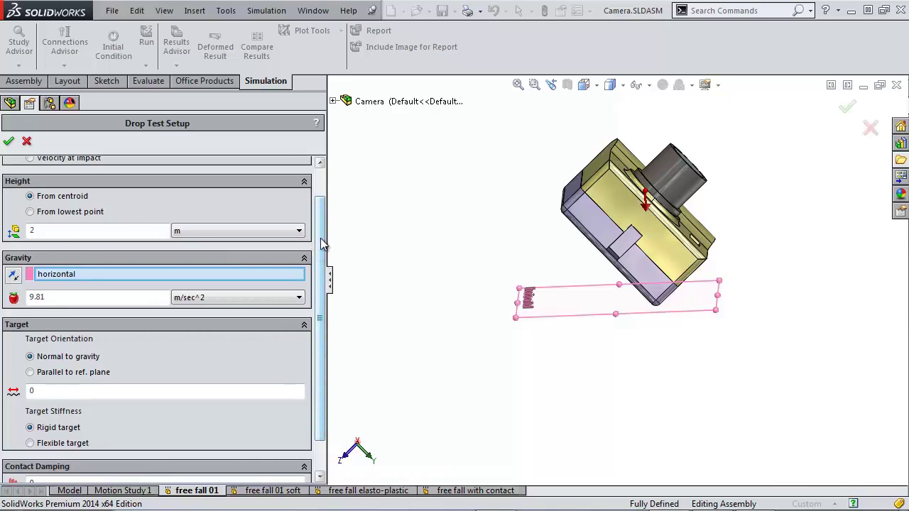
{"action": "scroll", "coordinate": [321, 244], "scroll_direction": "down", "scroll_amount": 2}
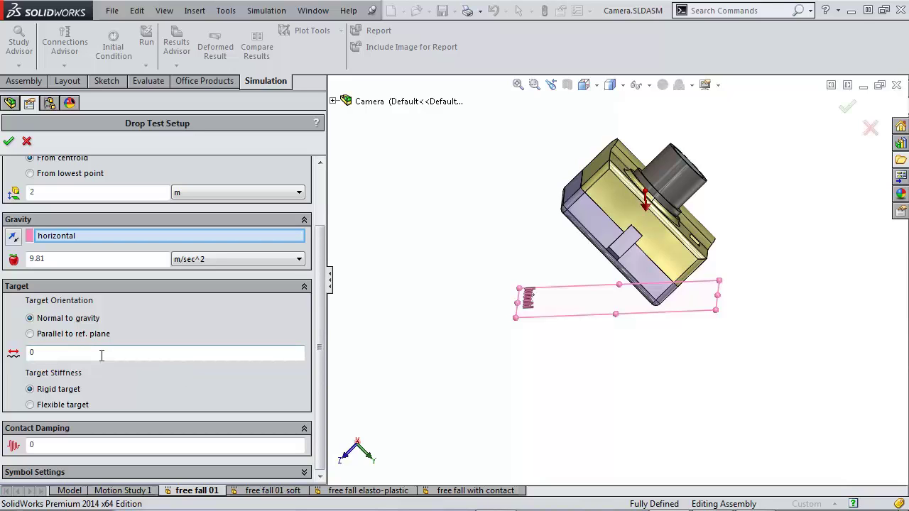
{"action": "left_click", "coordinate": [27, 142]}
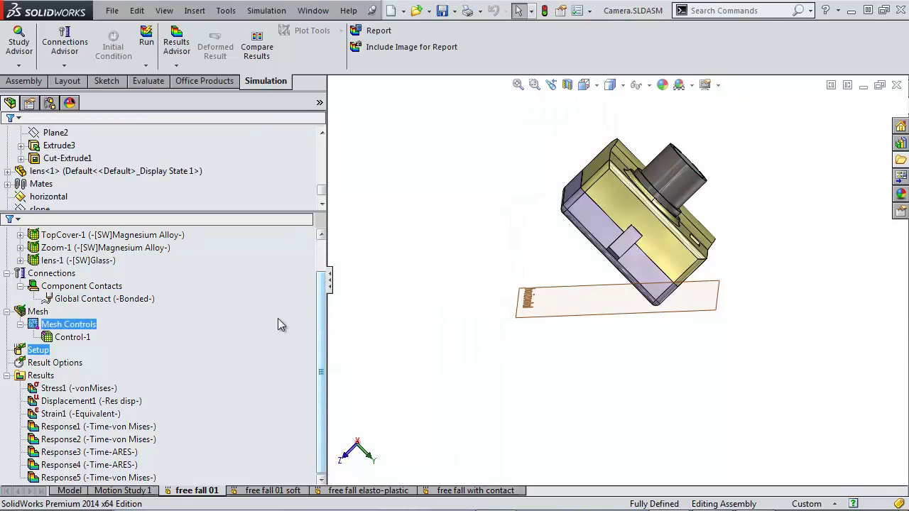
Inspect free fall 01's Stress1 von Mises plot (max 468.7 MPa), then switch to free fall 01 soft.
{"action": "double_click", "coordinate": [83, 388]}
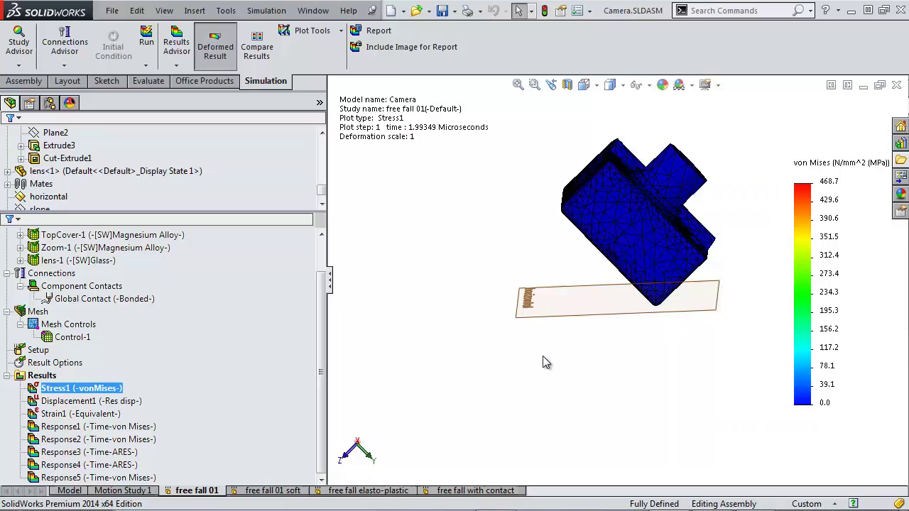
{"action": "middle_click_drag", "start_coordinate": [544, 362], "coordinate": [649, 280]}
{"action": "scroll", "coordinate": [649, 281], "scroll_direction": "down", "scroll_amount": 6}
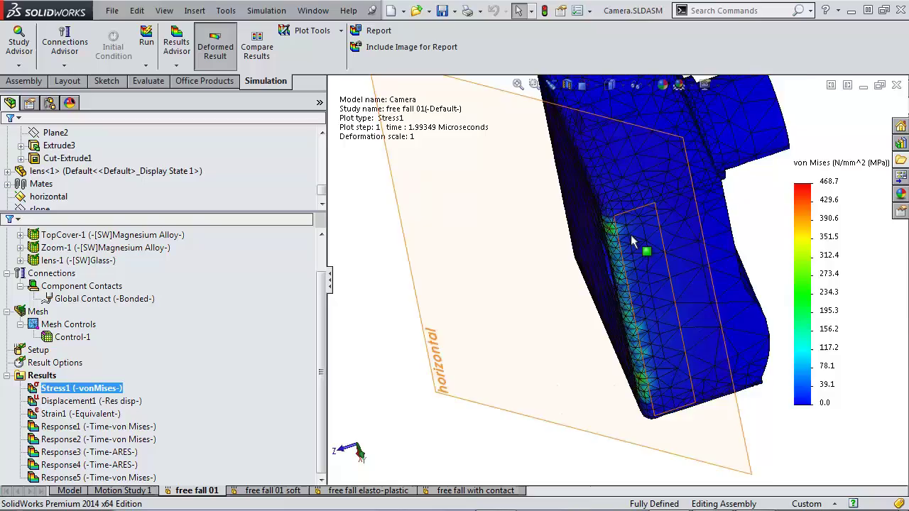
{"action": "middle_click_drag", "start_coordinate": [647, 240], "coordinate": [657, 366]}
{"action": "scroll", "coordinate": [657, 367], "scroll_direction": "up", "scroll_amount": 6}
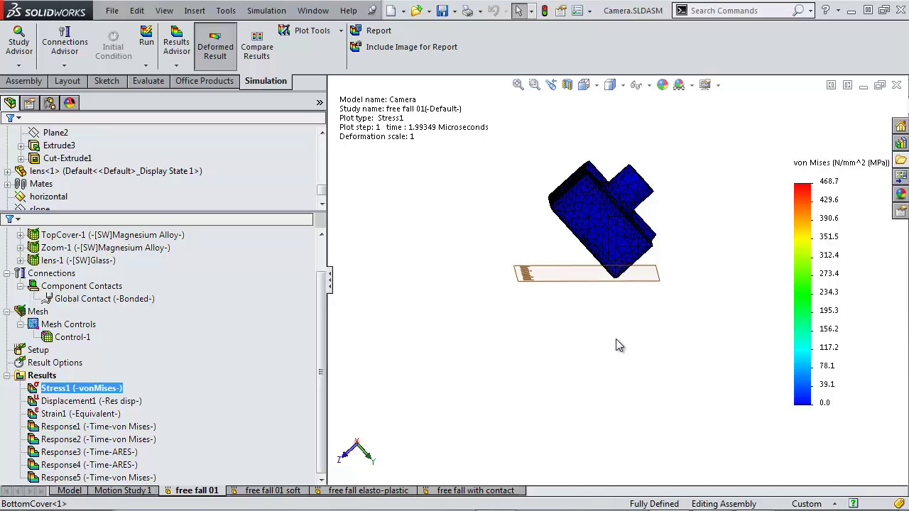
{"action": "left_click", "coordinate": [282, 489]}
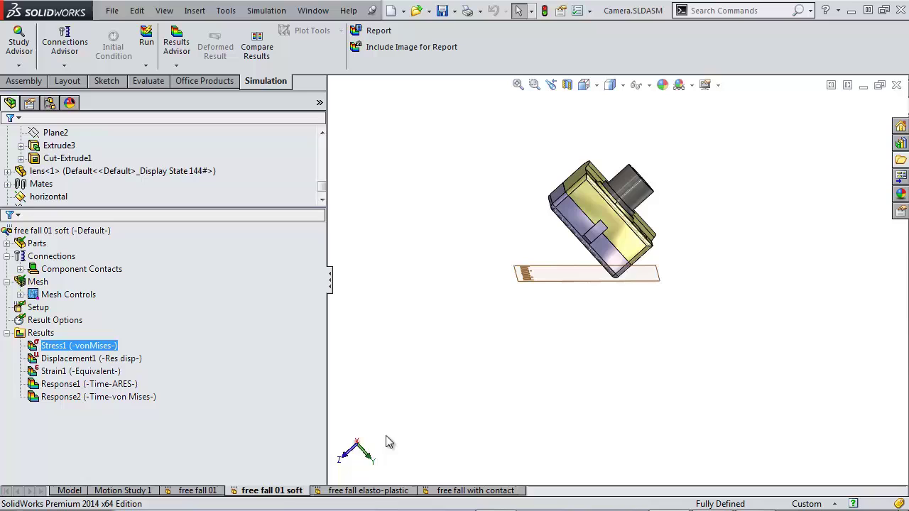
Review the soft study's drop test setup, then view its Stress1 plot peaking at 504.9 MPa.
{"action": "middle_click_drag", "start_coordinate": [461, 281], "coordinate": [441, 316]}
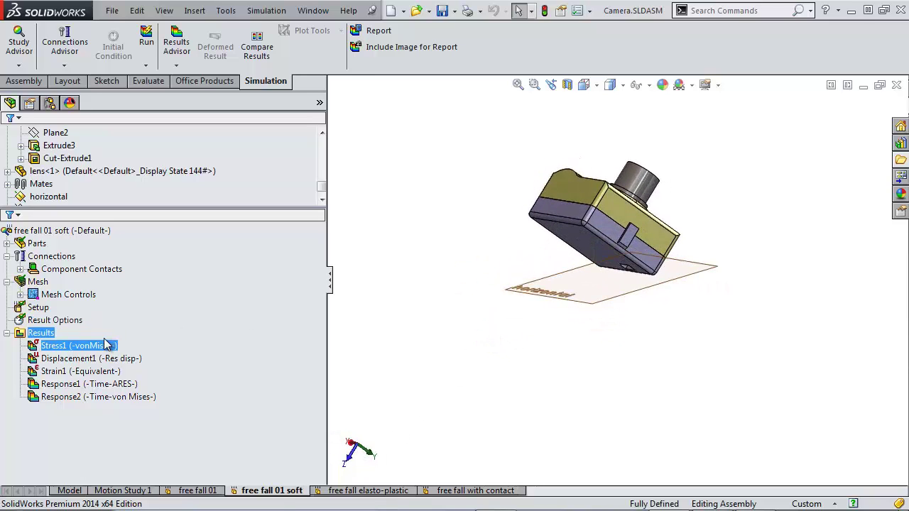
{"action": "right_click", "coordinate": [38, 307]}
{"action": "left_click", "coordinate": [65, 314]}
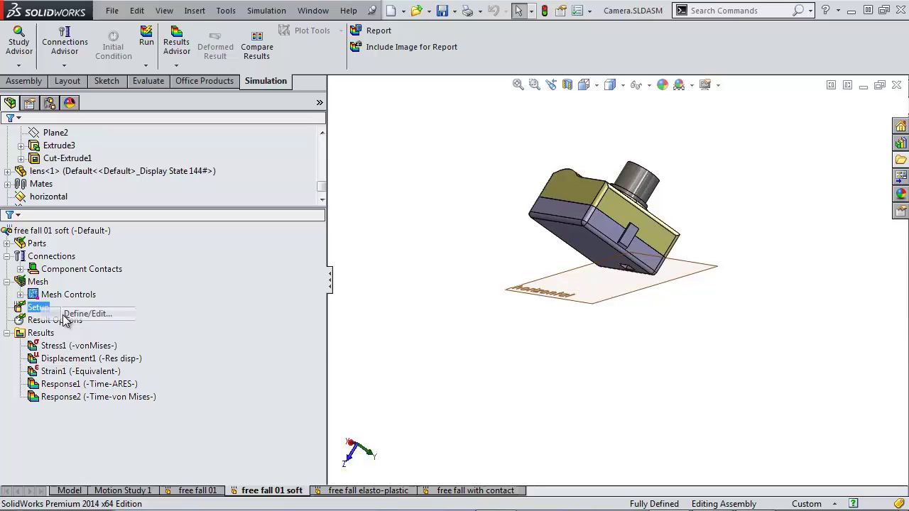
{"action": "scroll", "coordinate": [114, 384], "scroll_direction": "down", "scroll_amount": 5}
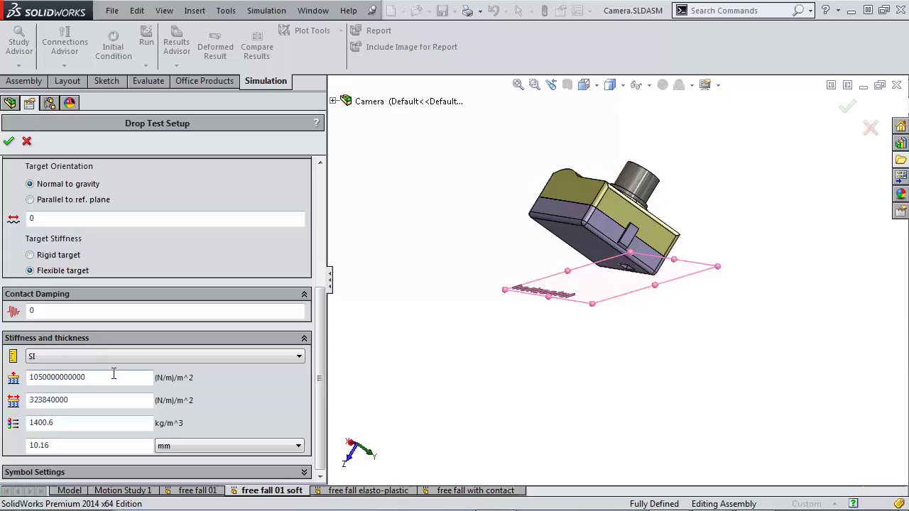
{"action": "left_click", "coordinate": [27, 141]}
{"action": "double_click", "coordinate": [60, 348]}
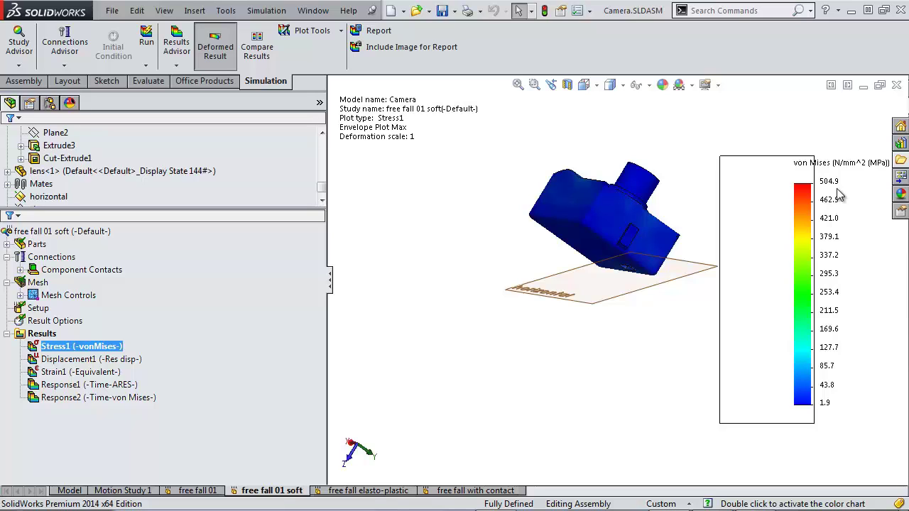
{"action": "left_click", "coordinate": [381, 490]}
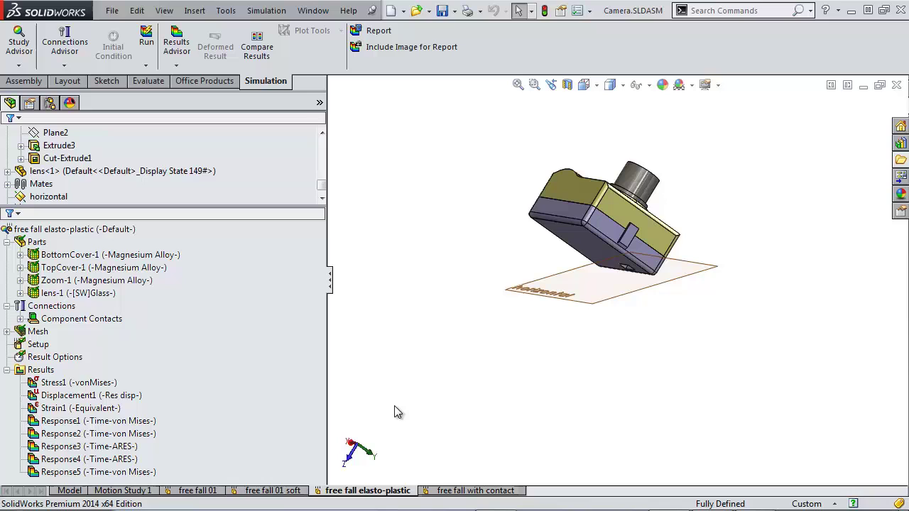
Check BottomCover-1's Magnesium Alloy material, then show the elasto-plastic Stress1 plot (243.7 MPa max).
{"action": "right_click", "coordinate": [55, 256]}
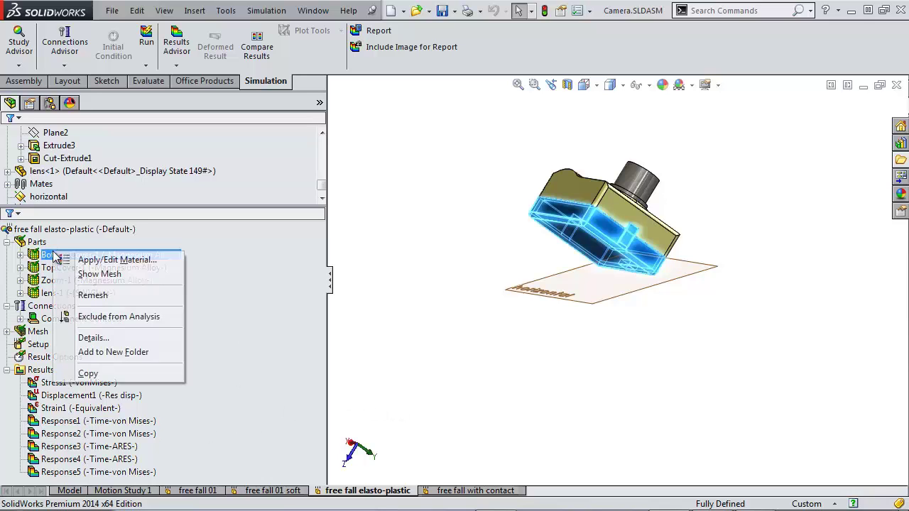
{"action": "left_click", "coordinate": [96, 260]}
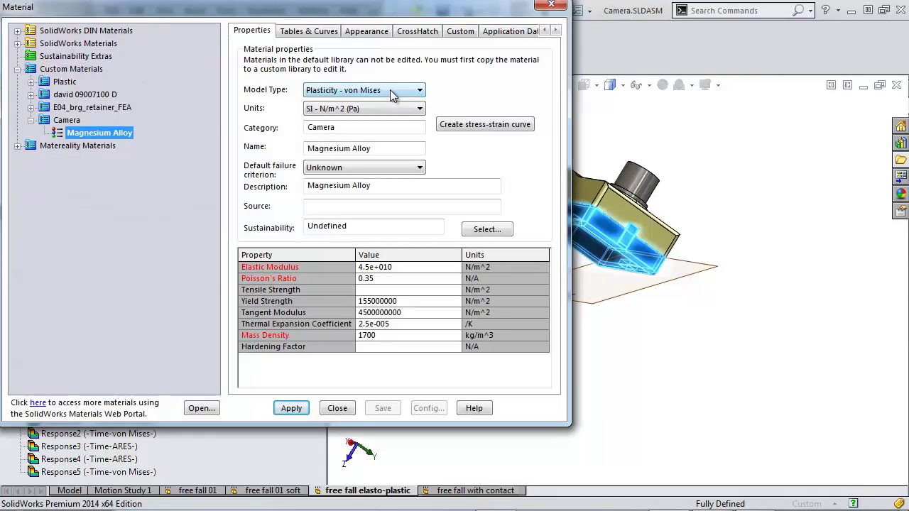
{"action": "left_click", "coordinate": [552, 5]}
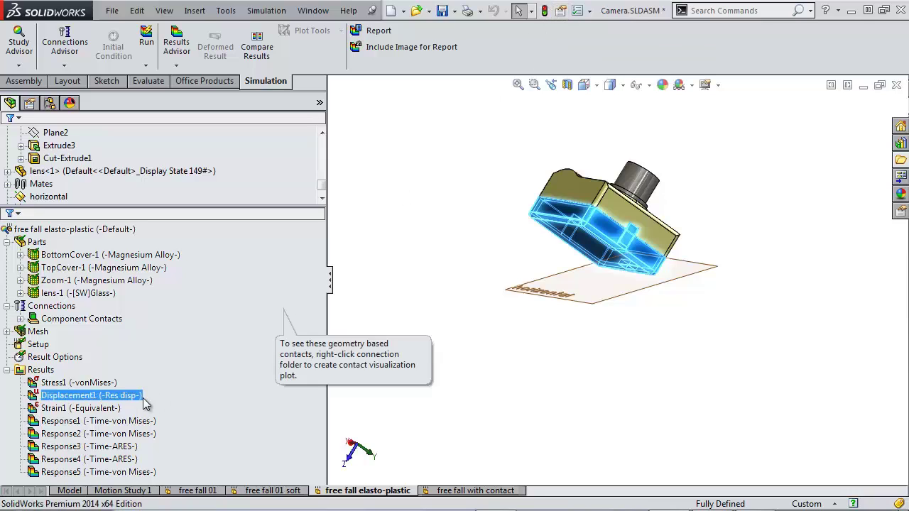
{"action": "left_click", "coordinate": [86, 384]}
{"action": "double_click", "coordinate": [88, 386]}
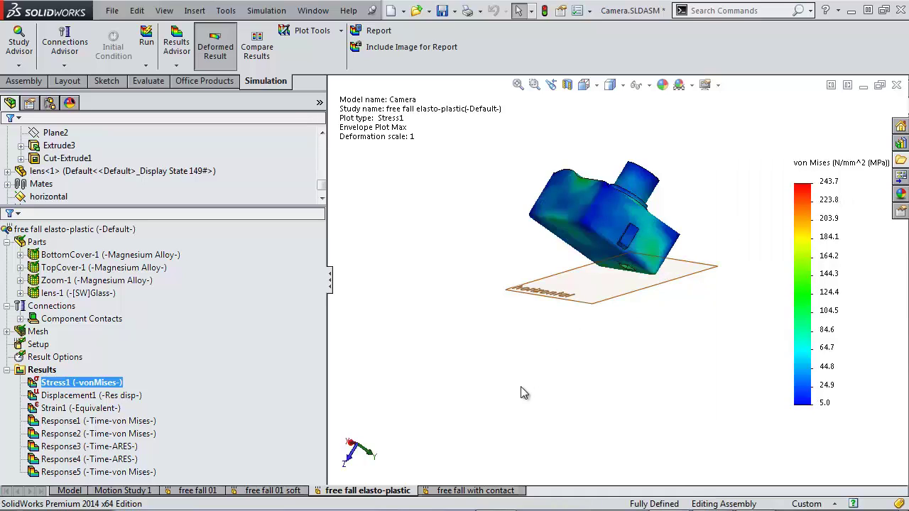
In the free fall with contact study, explode the camera using ExplView1 under Default.
{"action": "left_click", "coordinate": [486, 491]}
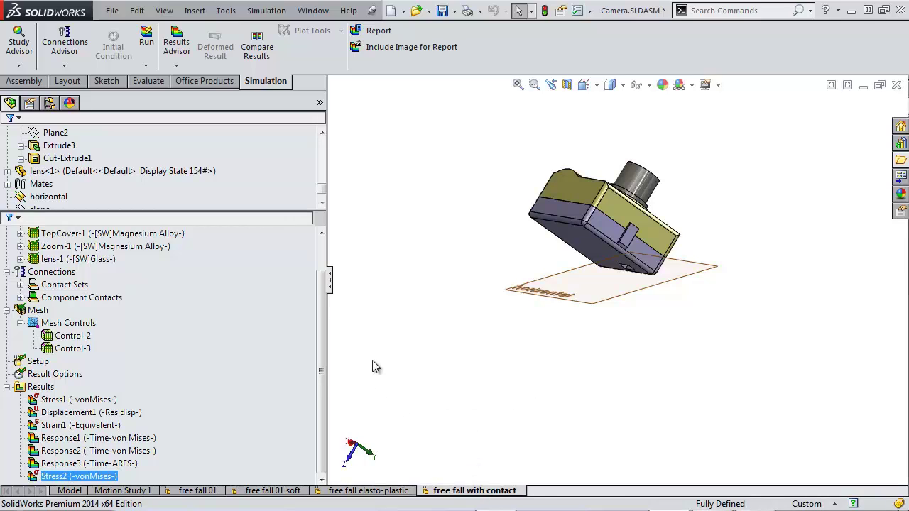
{"action": "left_click_drag", "start_coordinate": [324, 297], "coordinate": [323, 264]}
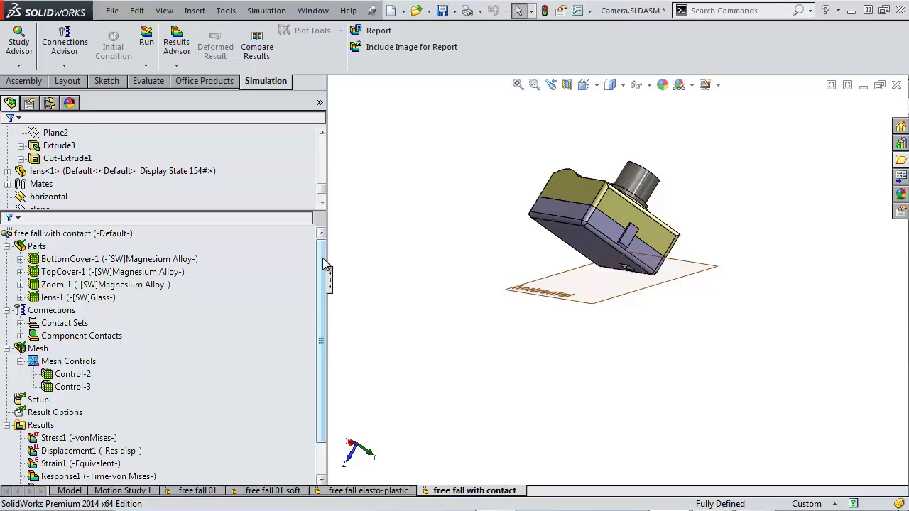
{"action": "left_click", "coordinate": [49, 103]}
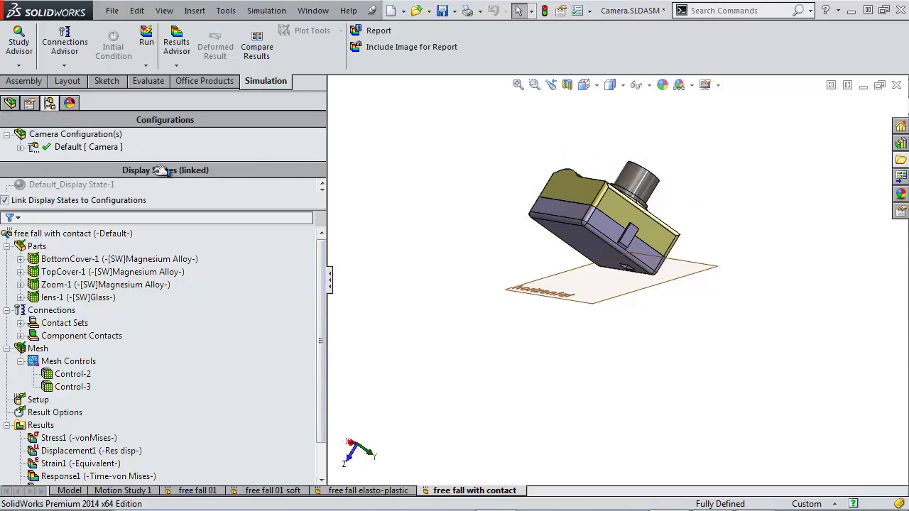
{"action": "left_click", "coordinate": [69, 150]}
{"action": "left_click", "coordinate": [20, 147]}
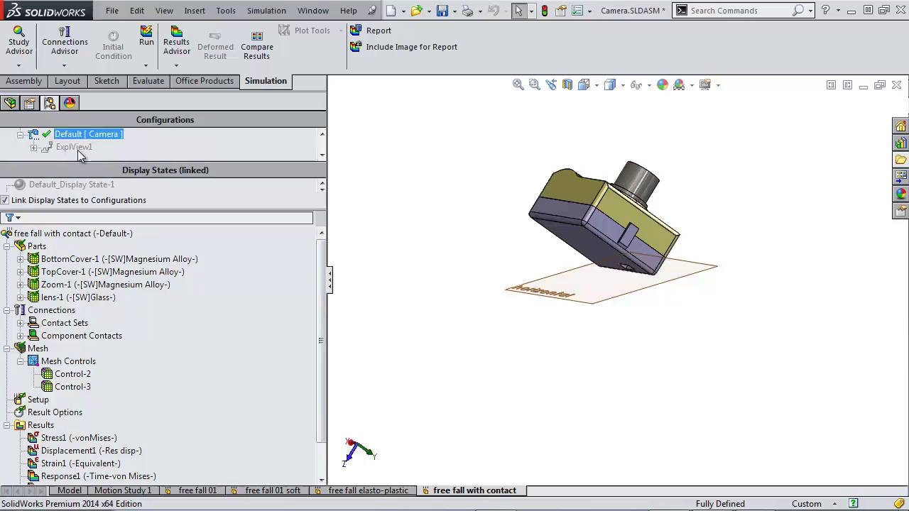
{"action": "right_click", "coordinate": [81, 149]}
{"action": "left_click", "coordinate": [117, 155]}
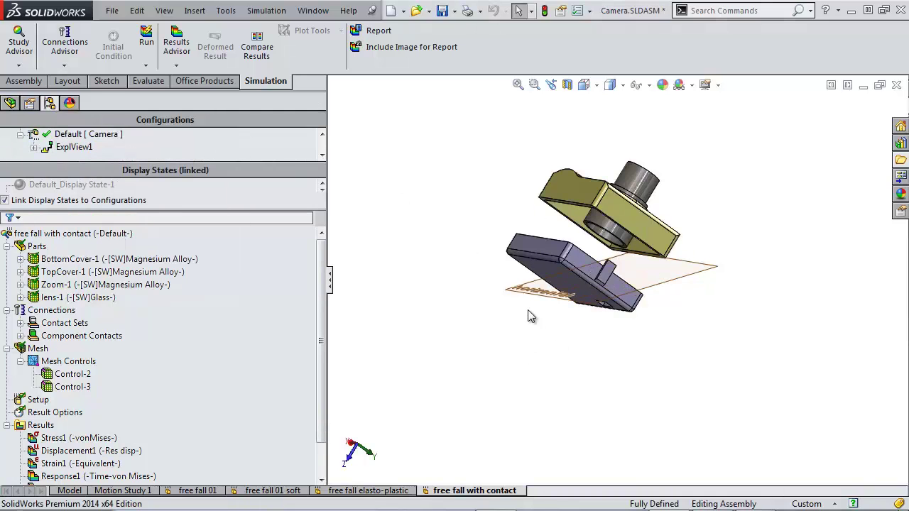
Orbit and zoom around the exploded camera, examining the bottom and top covers.
{"action": "middle_click_drag", "start_coordinate": [532, 314], "coordinate": [488, 366]}
{"action": "scroll", "coordinate": [561, 304], "scroll_direction": "down", "scroll_amount": 8}
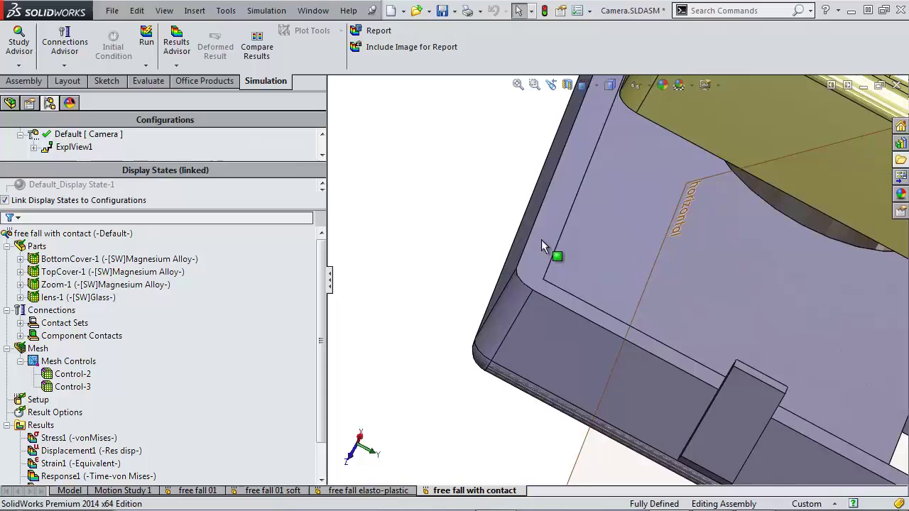
{"action": "left_click", "coordinate": [556, 244]}
{"action": "scroll", "coordinate": [550, 224], "scroll_direction": "up", "scroll_amount": 8}
{"action": "middle_click_drag", "start_coordinate": [547, 203], "coordinate": [671, 175]}
{"action": "scroll", "coordinate": [635, 191], "scroll_direction": "down", "scroll_amount": 4}
{"action": "left_click", "coordinate": [615, 215]}
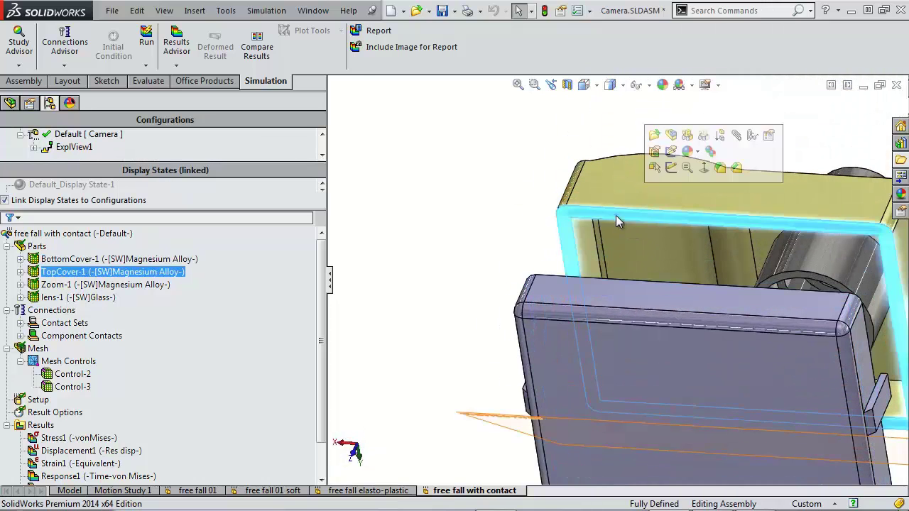
{"action": "scroll", "coordinate": [487, 226], "scroll_direction": "up", "scroll_amount": 6}
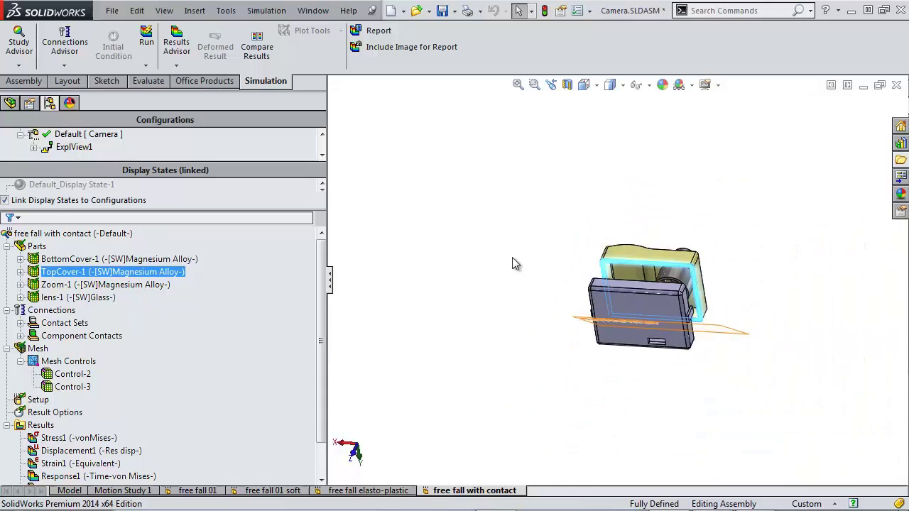
{"action": "left_click", "coordinate": [526, 260]}
{"action": "middle_click_drag", "start_coordinate": [533, 222], "coordinate": [498, 311]}
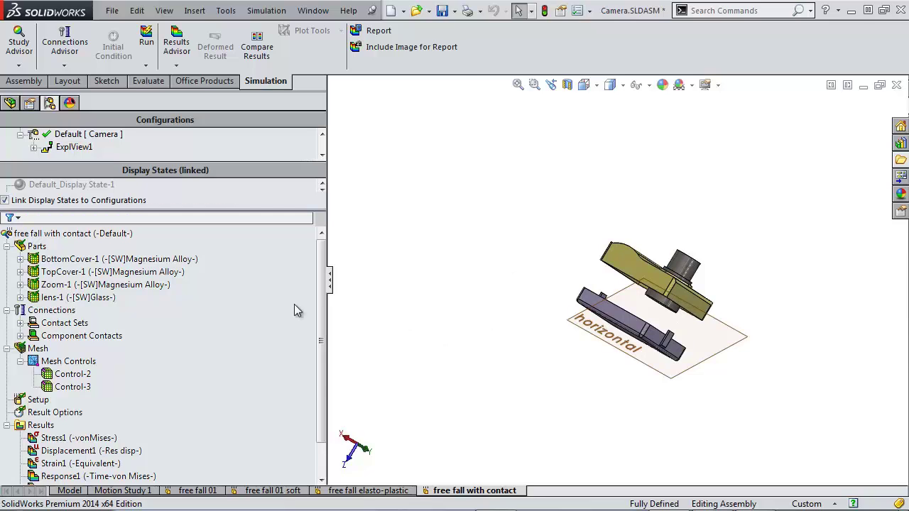
Collapse the ExplView1 exploded view back to the assembled camera.
{"action": "right_click", "coordinate": [71, 148]}
{"action": "left_click", "coordinate": [91, 156]}
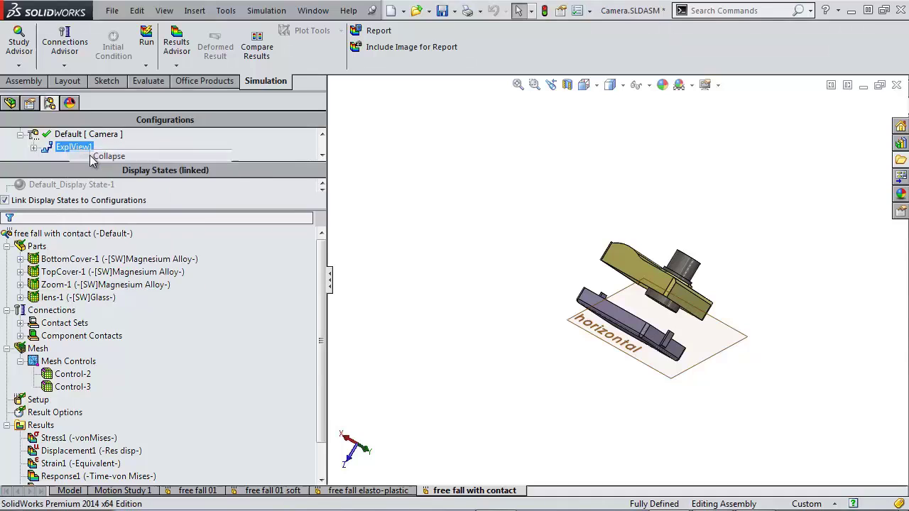
{"action": "left_click_drag", "start_coordinate": [320, 291], "coordinate": [318, 370]}
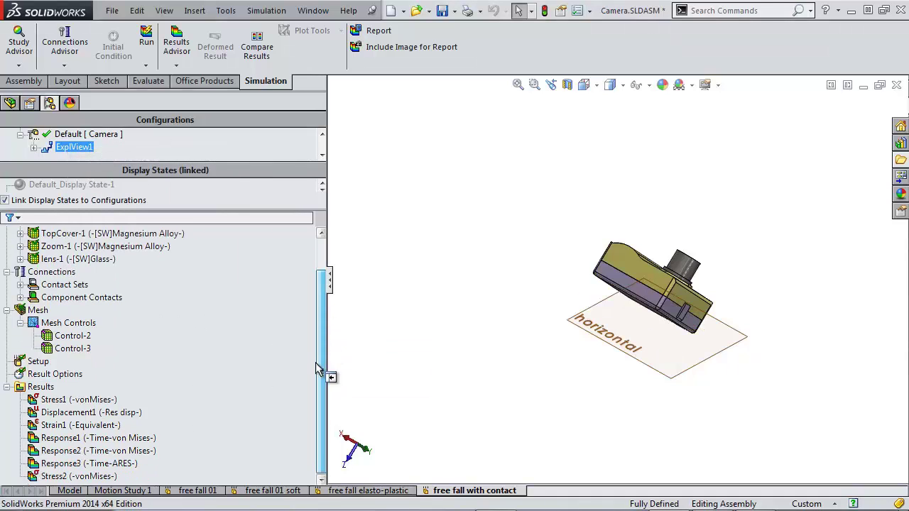
View the contact study's Stress1 plot (1,654.2 MPa), then make Stress2 the active plot.
{"action": "double_click", "coordinate": [73, 400]}
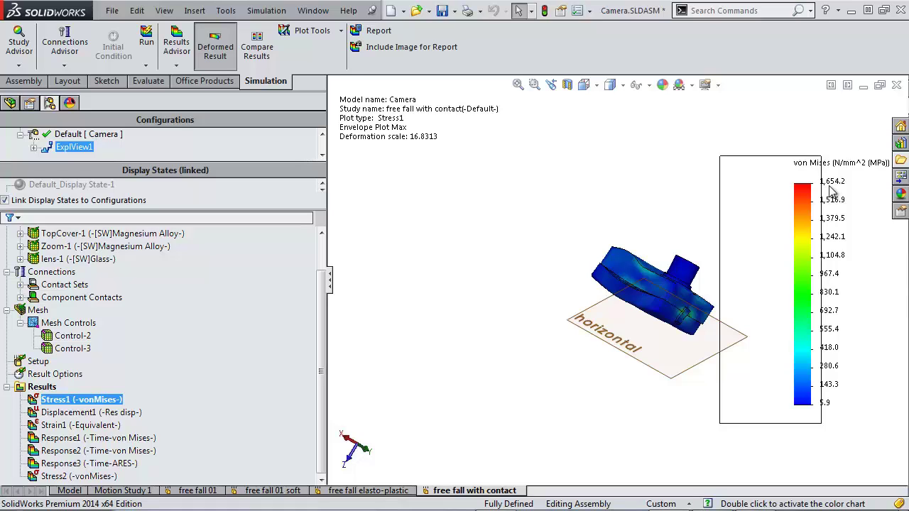
{"action": "scroll", "coordinate": [701, 259], "scroll_direction": "down", "scroll_amount": 1}
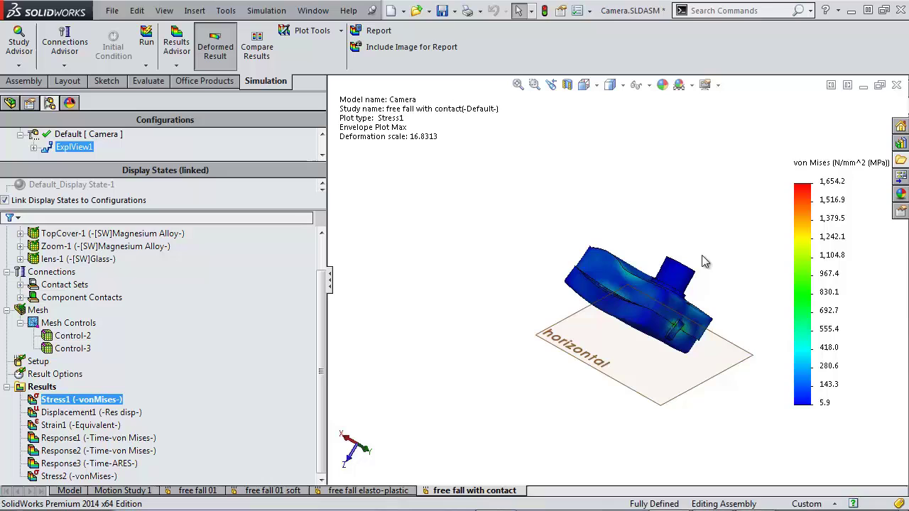
{"action": "middle_click_drag", "start_coordinate": [717, 291], "coordinate": [682, 244]}
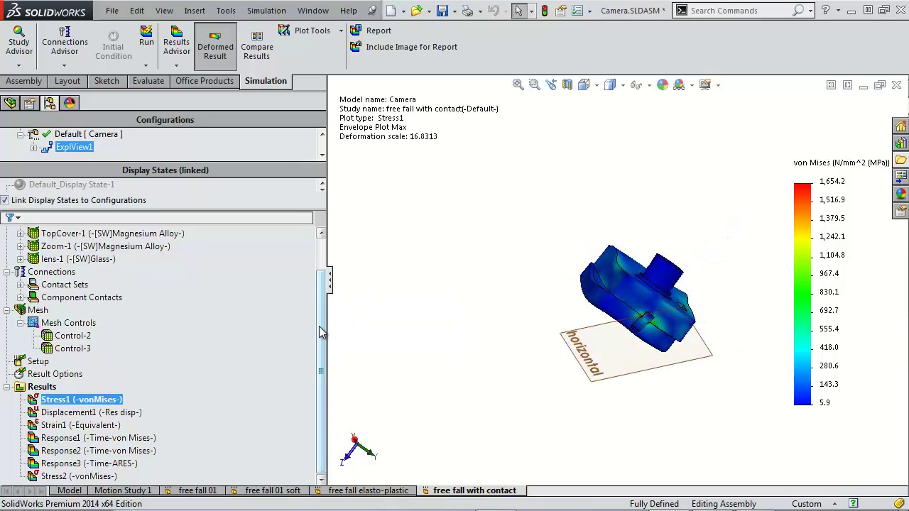
{"action": "right_click", "coordinate": [93, 479]}
{"action": "double_click", "coordinate": [59, 477]}
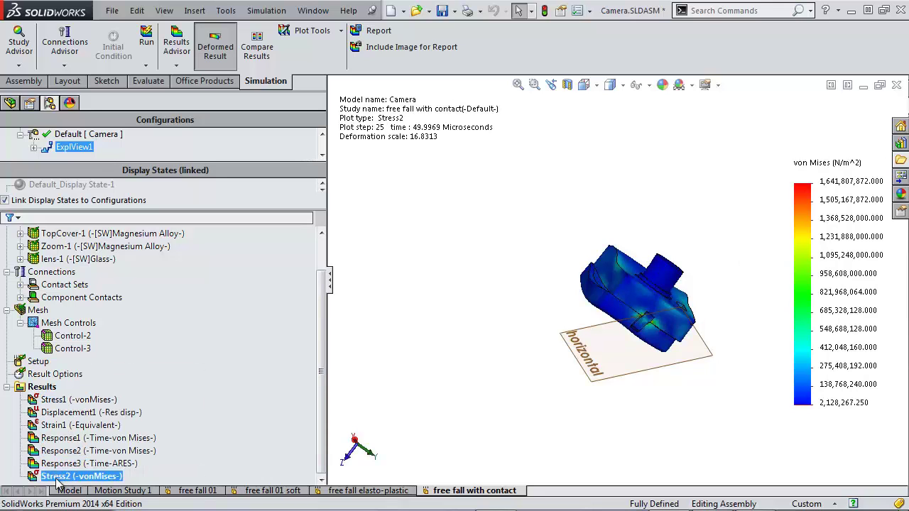
{"action": "right_click", "coordinate": [56, 477]}
Animate the Stress2 plot while orbiting and zooming, then close it at step 25 (1,641.8 MPa).
{"action": "left_click", "coordinate": [100, 270]}
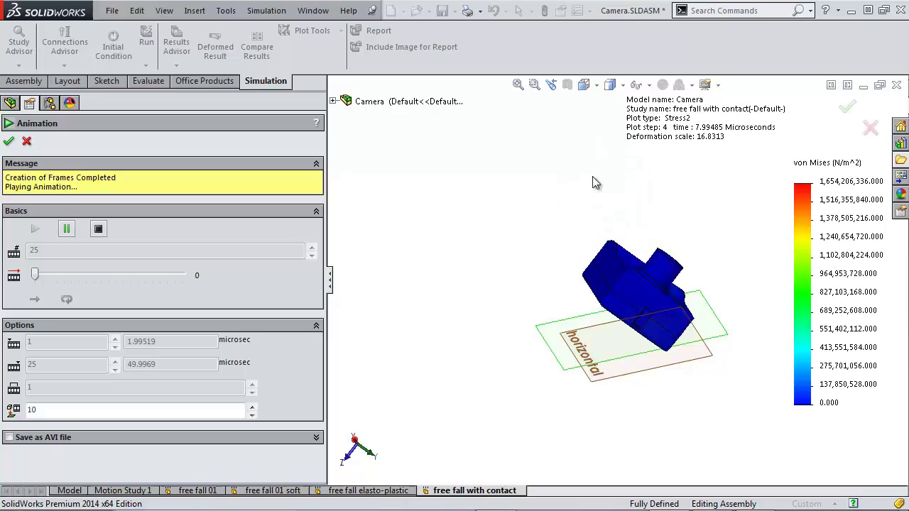
{"action": "middle_click_drag", "start_coordinate": [670, 404], "coordinate": [615, 317]}
{"action": "scroll", "coordinate": [615, 317], "scroll_direction": "down", "scroll_amount": 5}
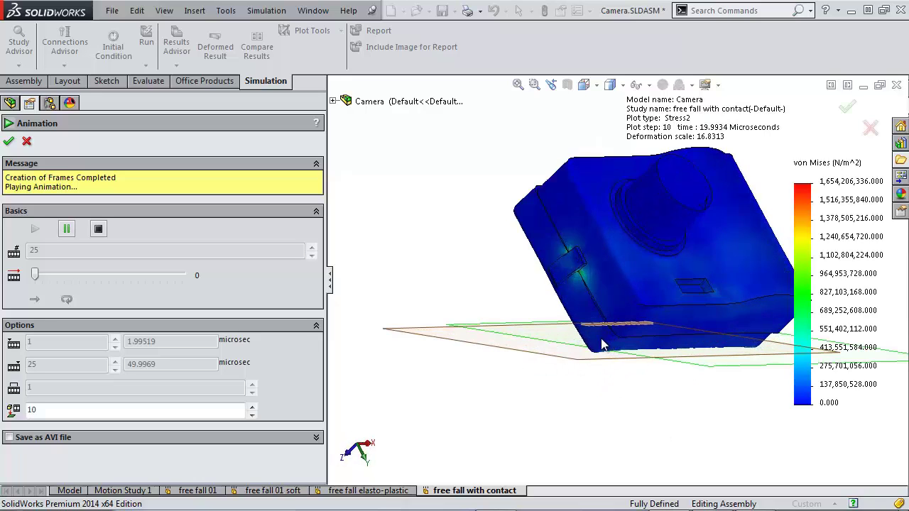
{"action": "scroll", "coordinate": [595, 184], "scroll_direction": "down", "scroll_amount": 3}
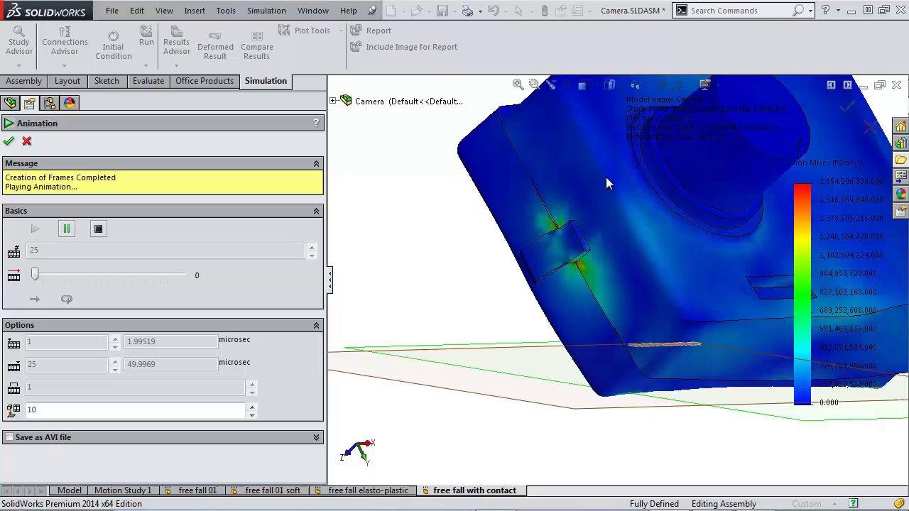
{"action": "middle_click_drag", "start_coordinate": [606, 177], "coordinate": [631, 229]}
{"action": "scroll", "coordinate": [608, 180], "scroll_direction": "up", "scroll_amount": 5}
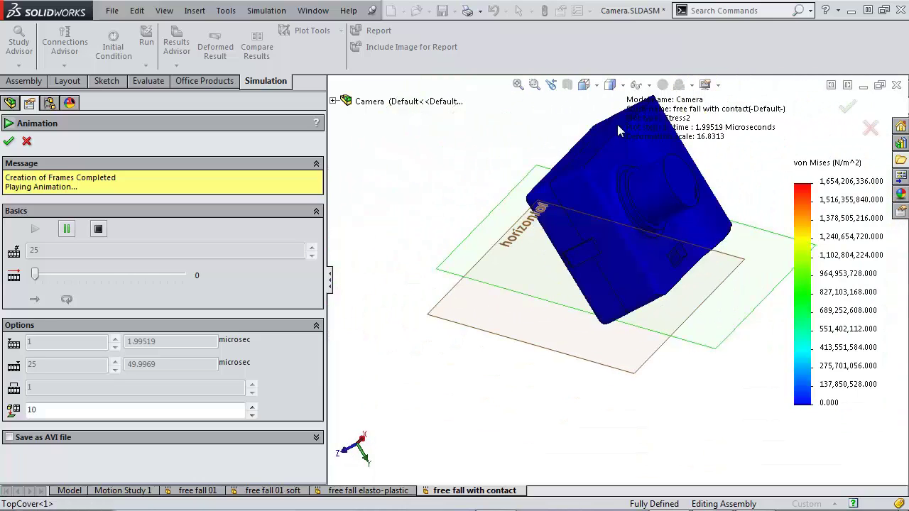
{"action": "scroll", "coordinate": [607, 177], "scroll_direction": "down", "scroll_amount": 3}
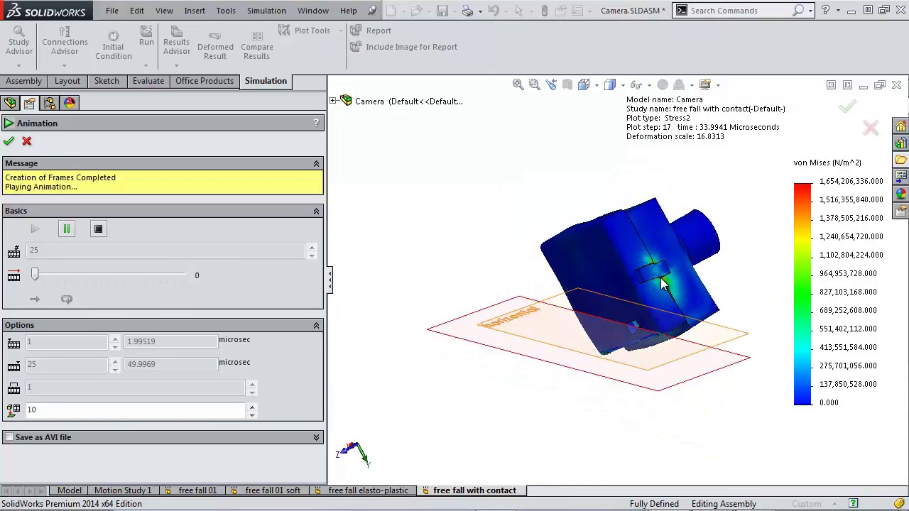
{"action": "scroll", "coordinate": [622, 242], "scroll_direction": "down", "scroll_amount": 10}
{"action": "scroll", "coordinate": [625, 238], "scroll_direction": "up", "scroll_amount": 10}
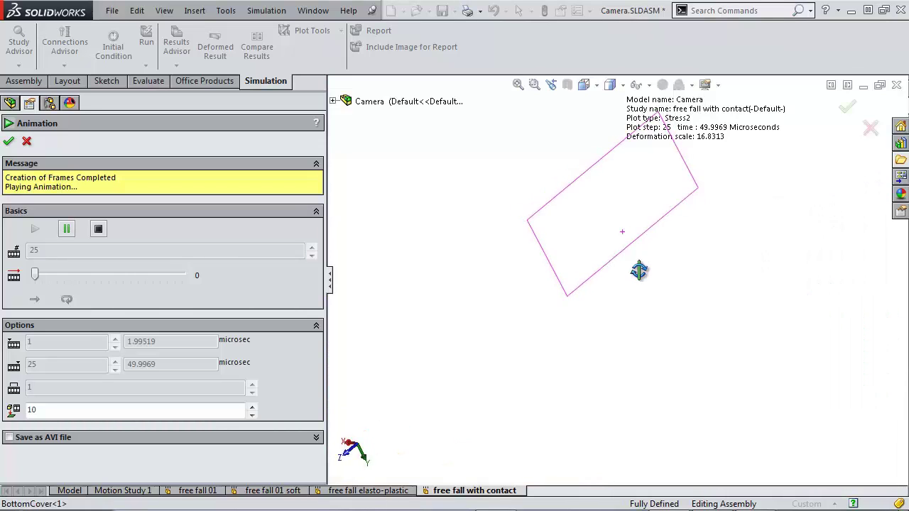
{"action": "left_click", "coordinate": [8, 141]}
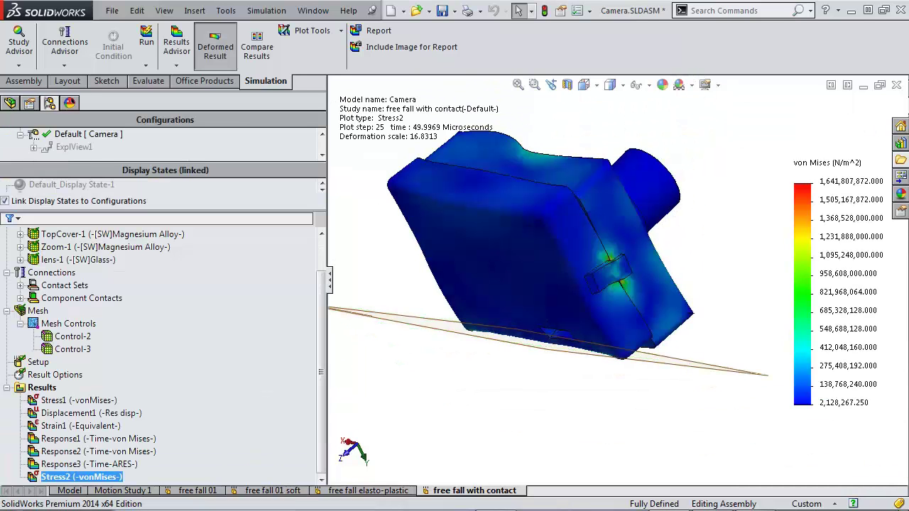